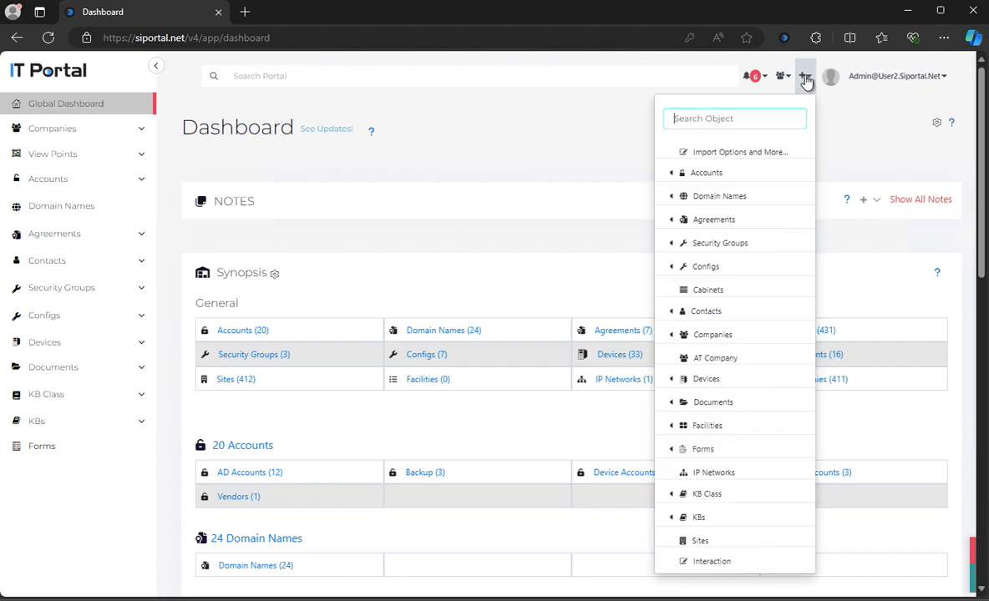
Open the device import from the portal's import options and choose the File Import (All Devices) method
left_click(740, 154)
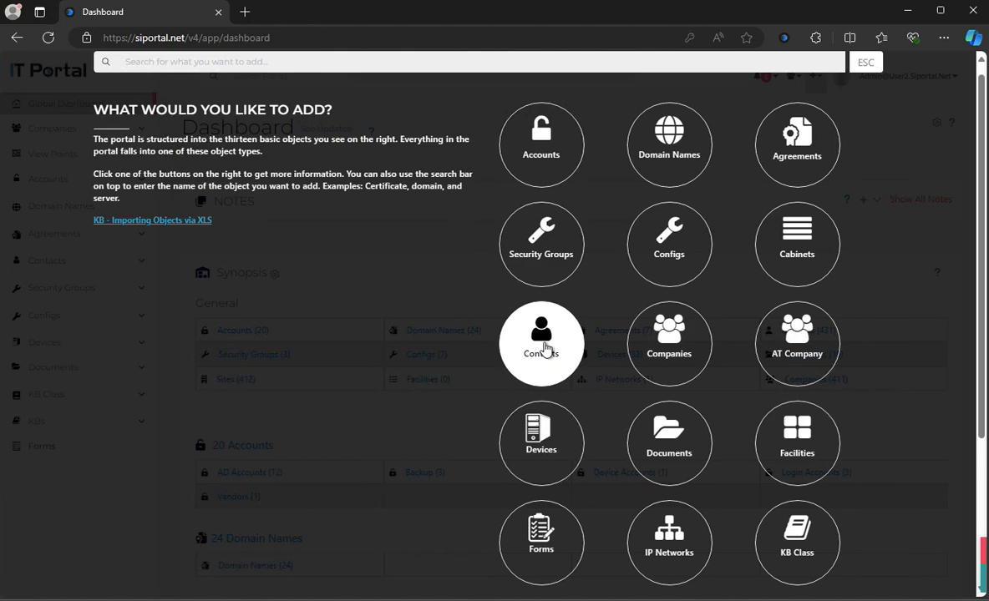
scroll(673, 413, "down", 2)
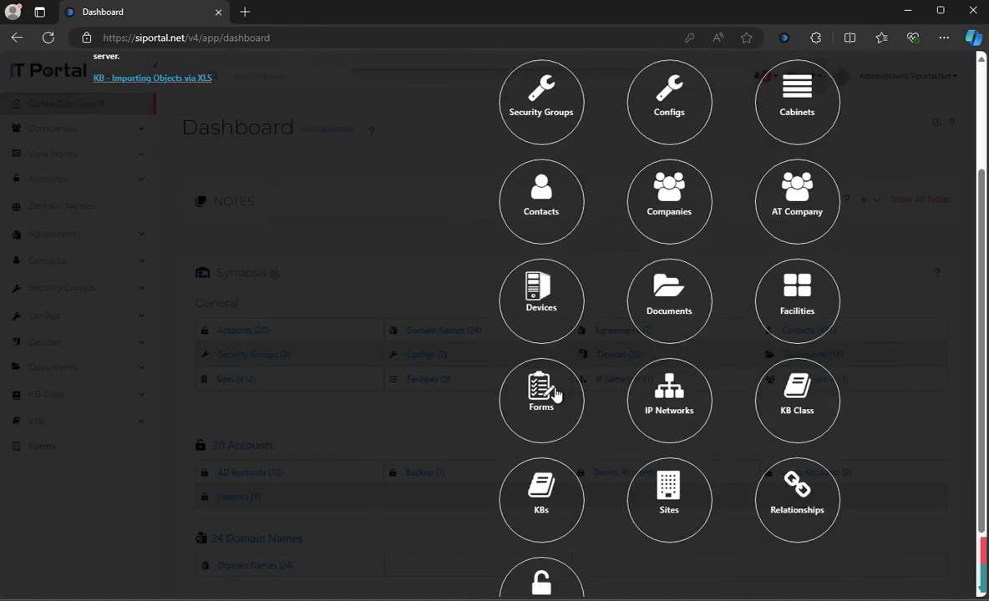
scroll(708, 309, "up", 2)
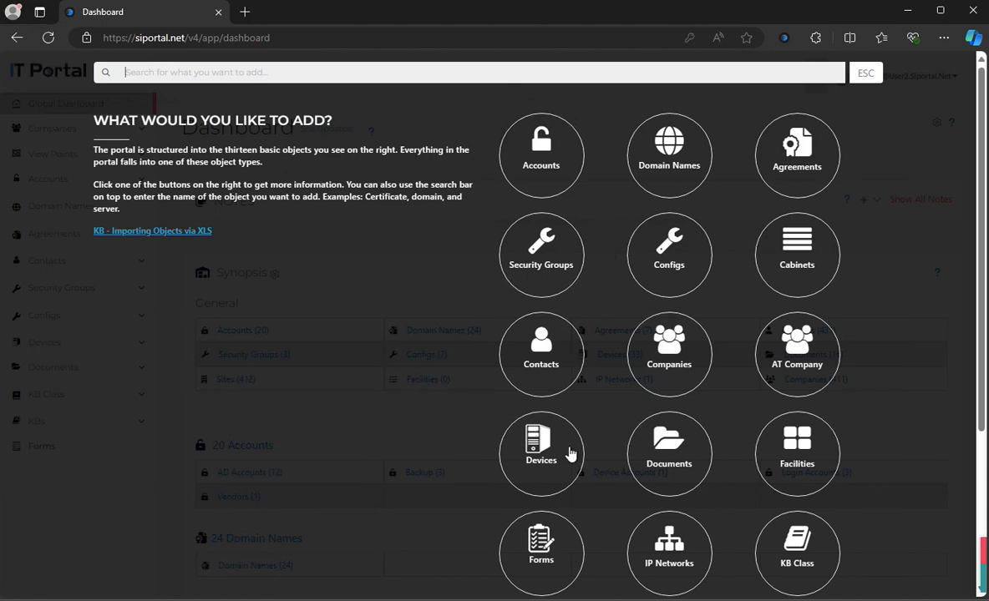
left_click(522, 455)
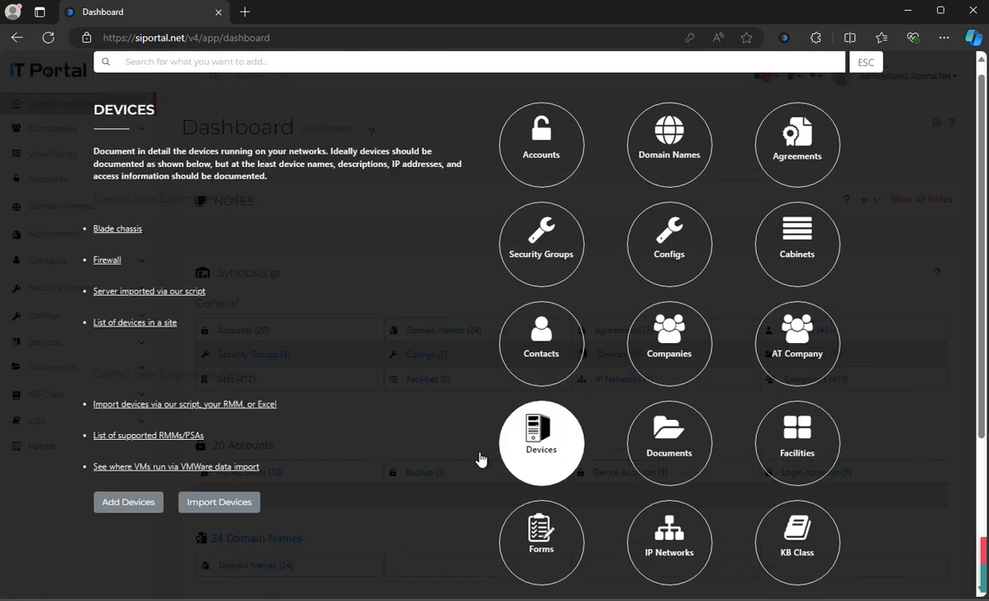
left_click(216, 506)
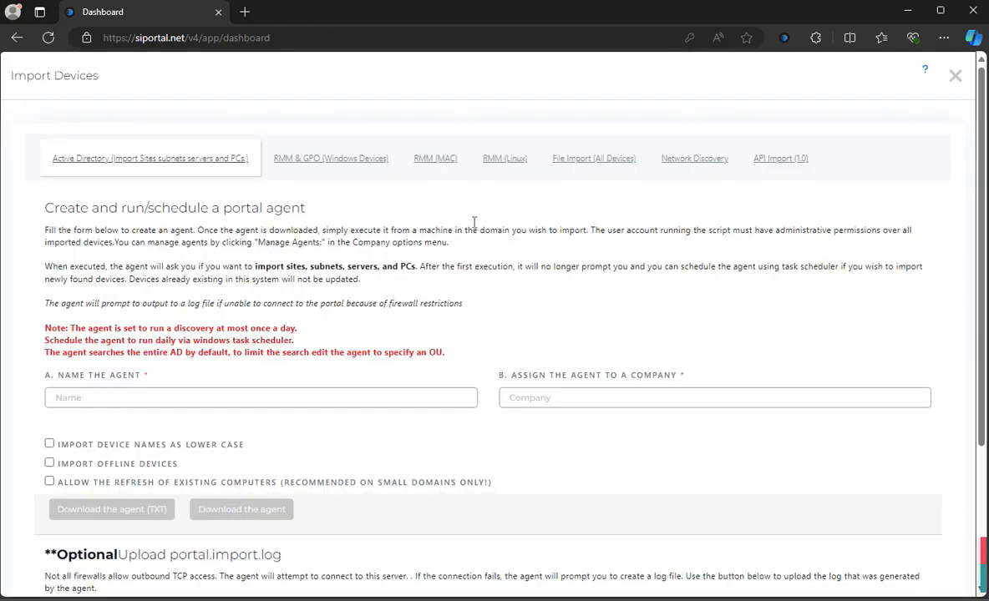
left_click(580, 166)
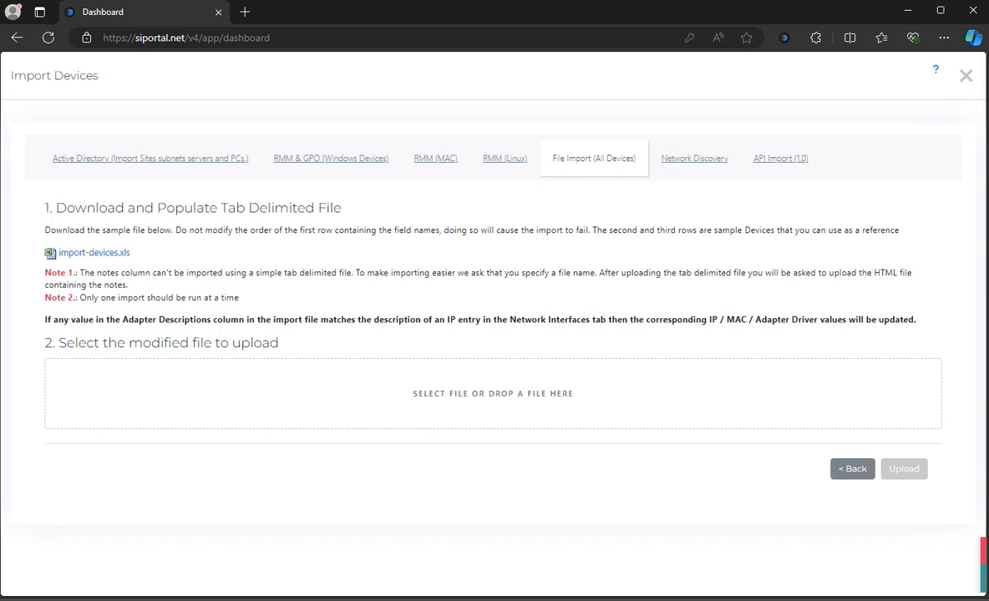
Switch to the import-devices workbook in Excel and enable editing
mouse_move(681, 600)
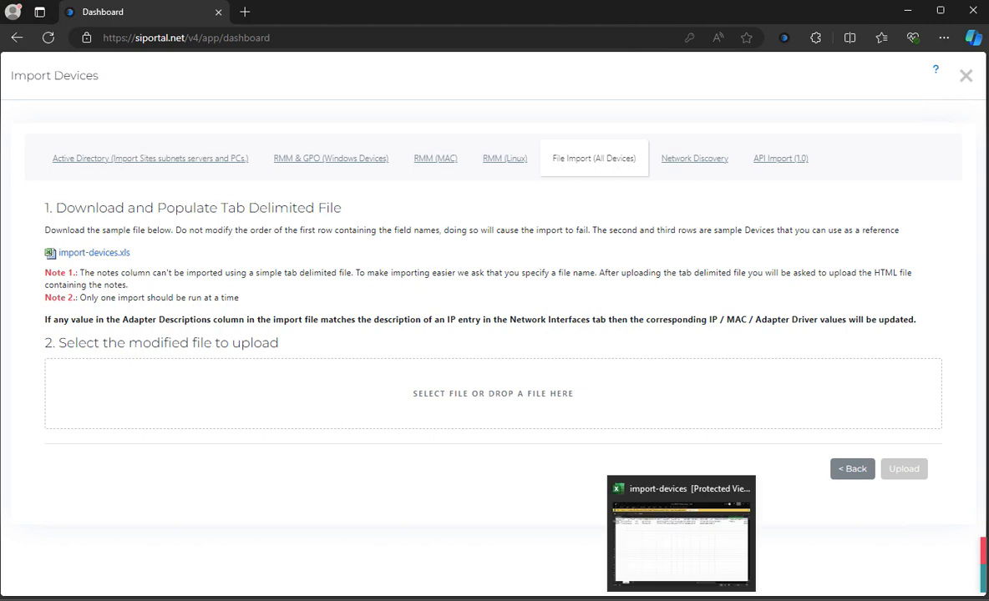
left_click(682, 599)
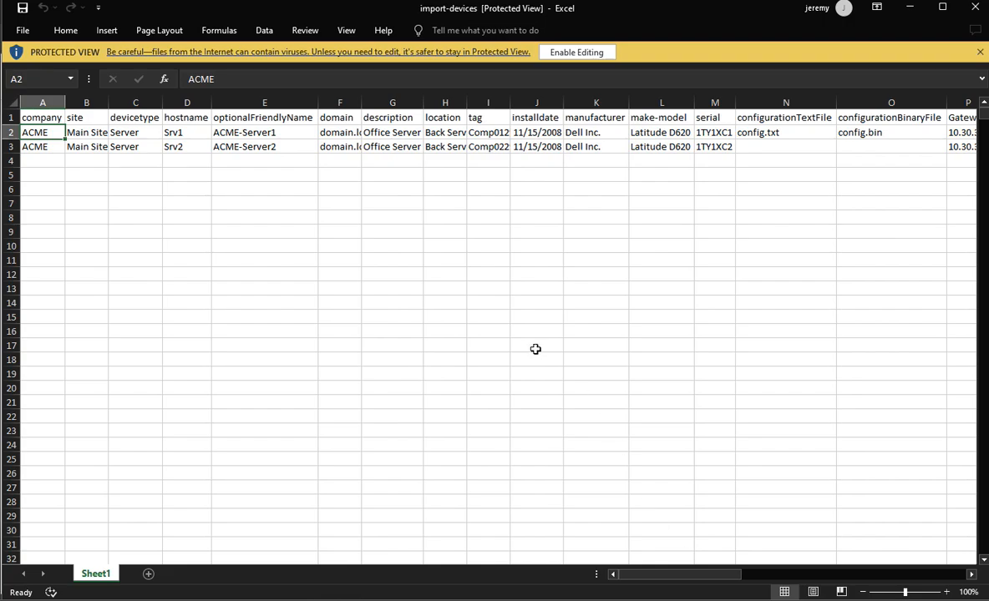
left_click(585, 52)
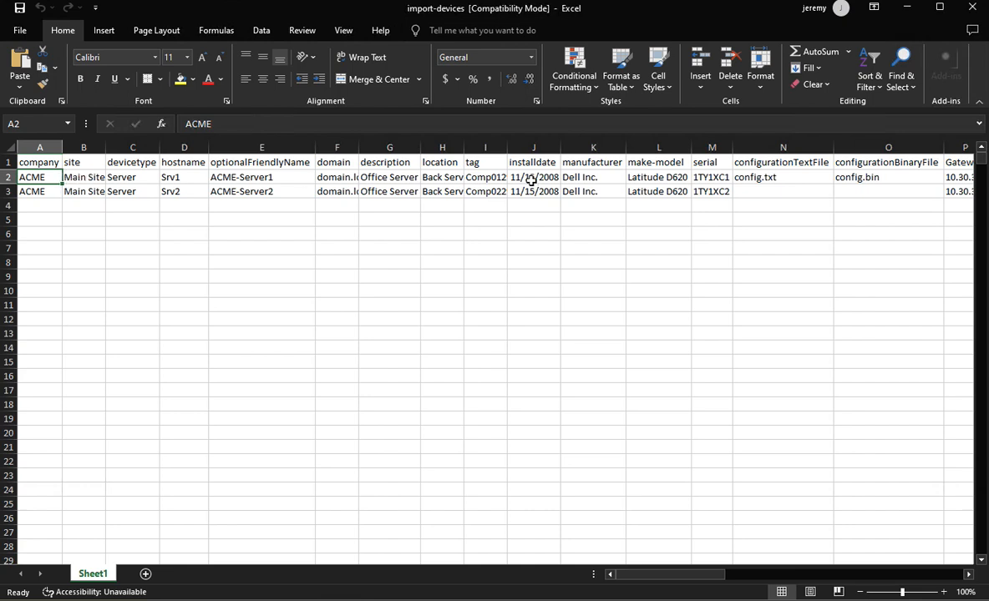
Widen the company, site, devicetype and hostname columns and clear the two sample device rows
left_click_drag(62, 148, 186, 147)
left_click_drag(247, 148, 275, 148)
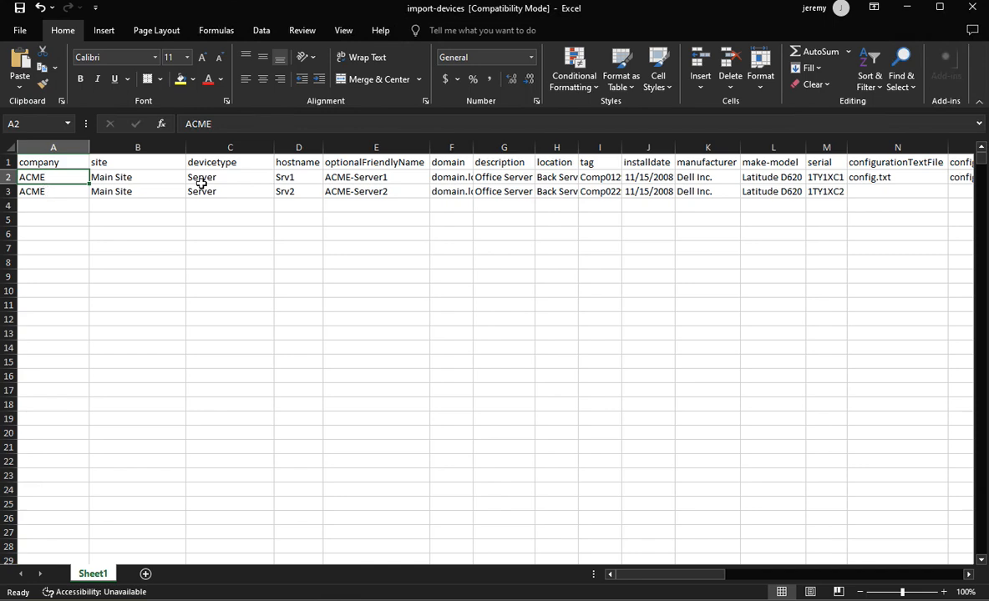
left_click_drag(686, 576, 638, 553)
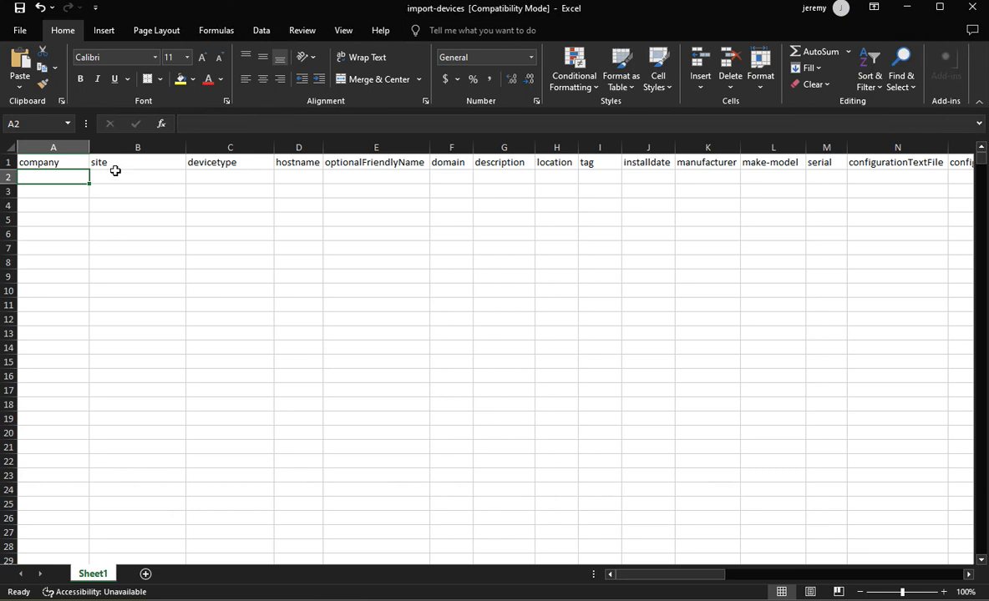
left_click_drag(92, 149, 109, 148)
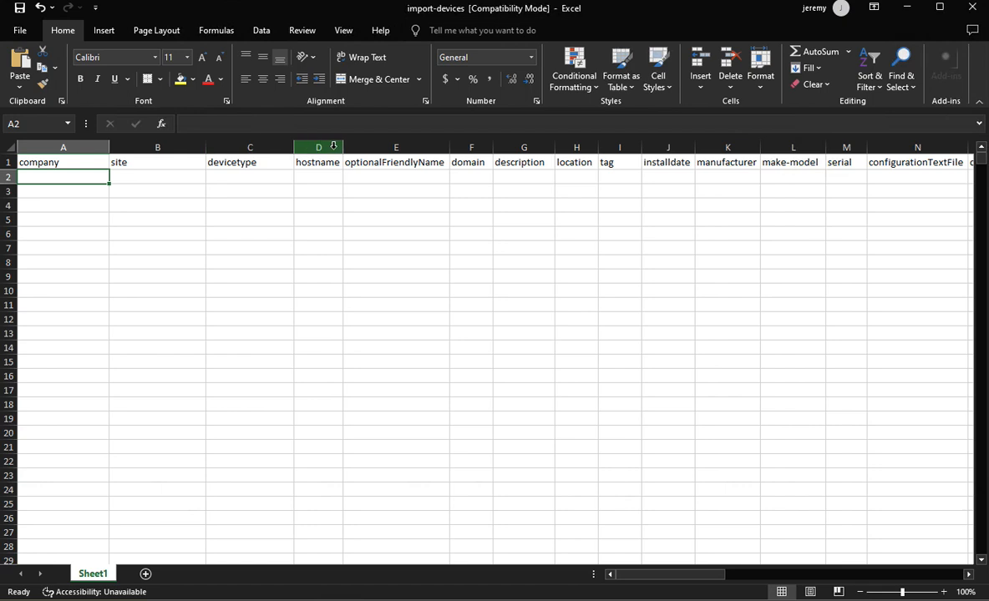
left_click_drag(342, 147, 401, 144)
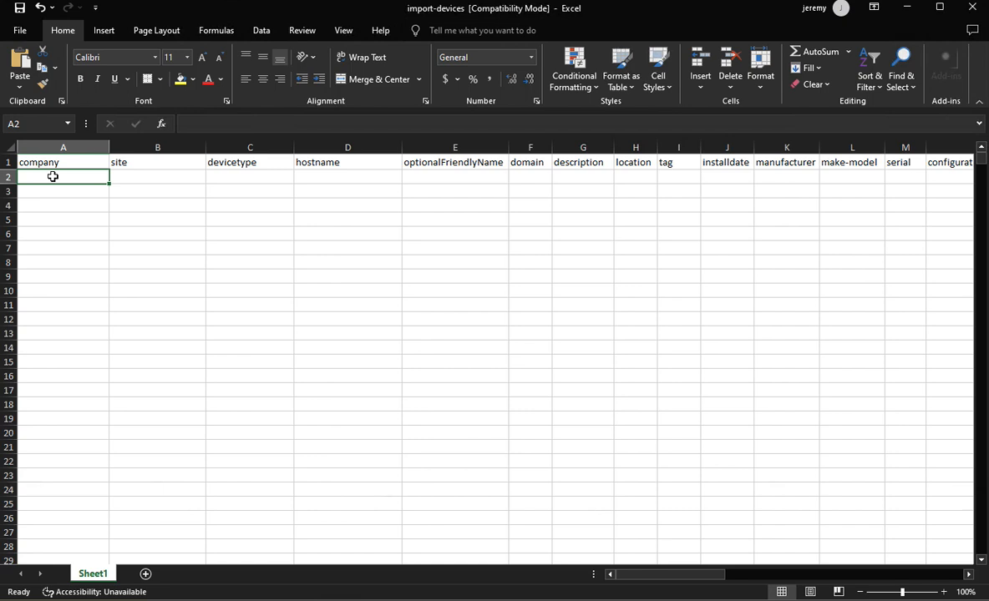
Fill row 2 with company "Test Company", site "Main Site", devicetype "Server" and hostname "New Server"
type("Test Company")
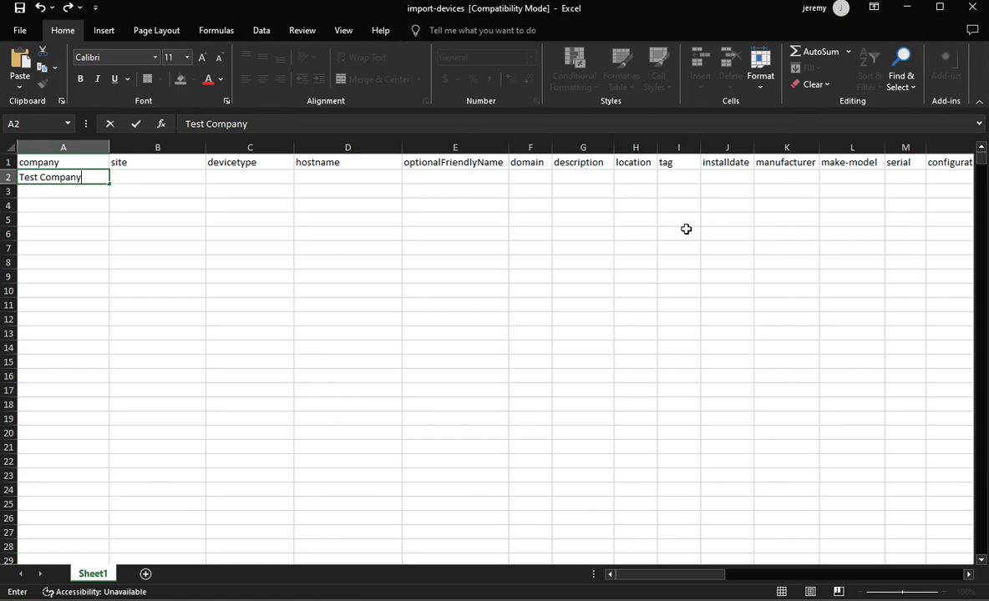
left_click(185, 180)
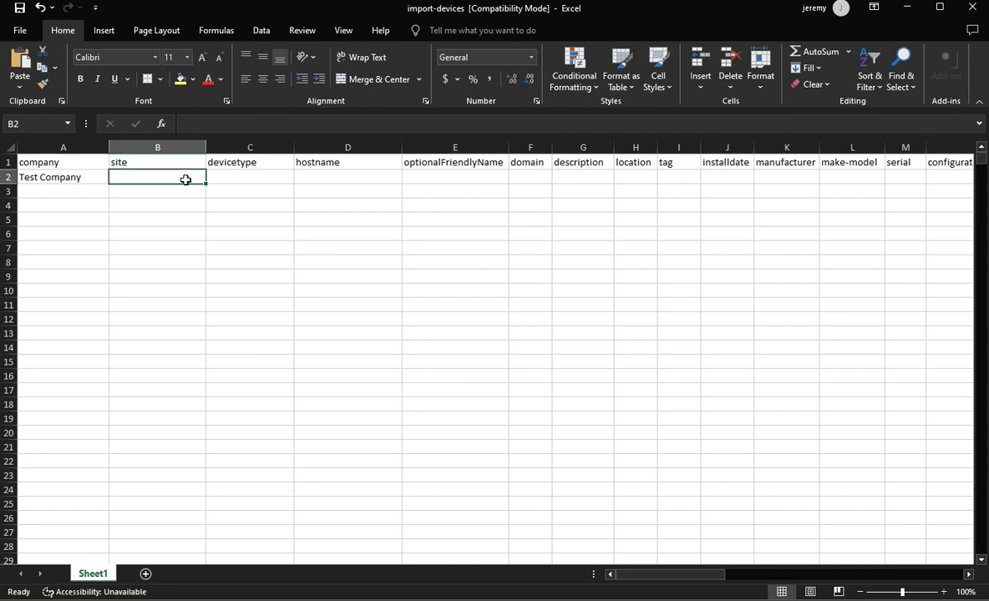
type("Main Site")
left_click(239, 180)
type("Server")
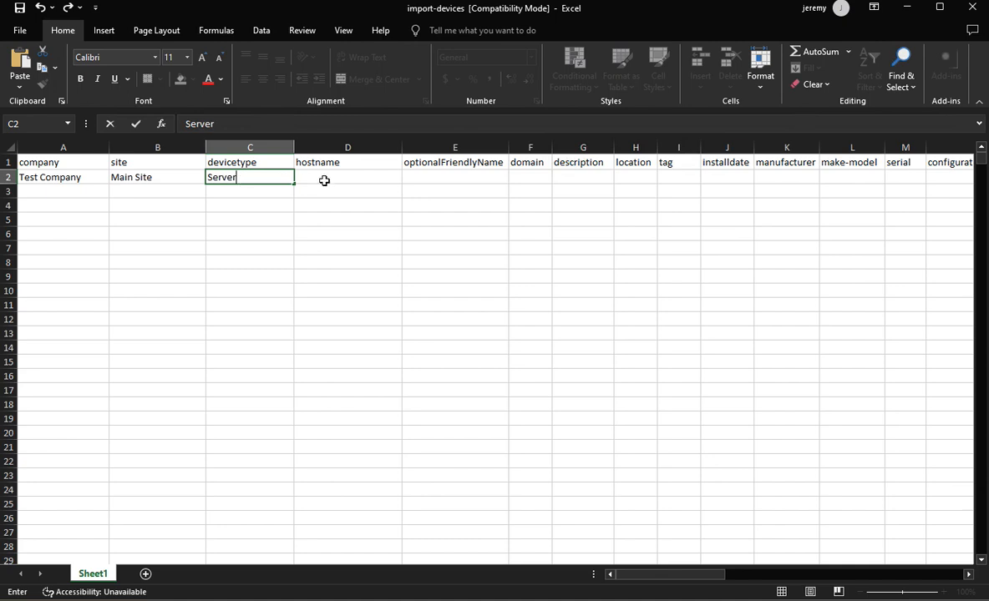
left_click(329, 177)
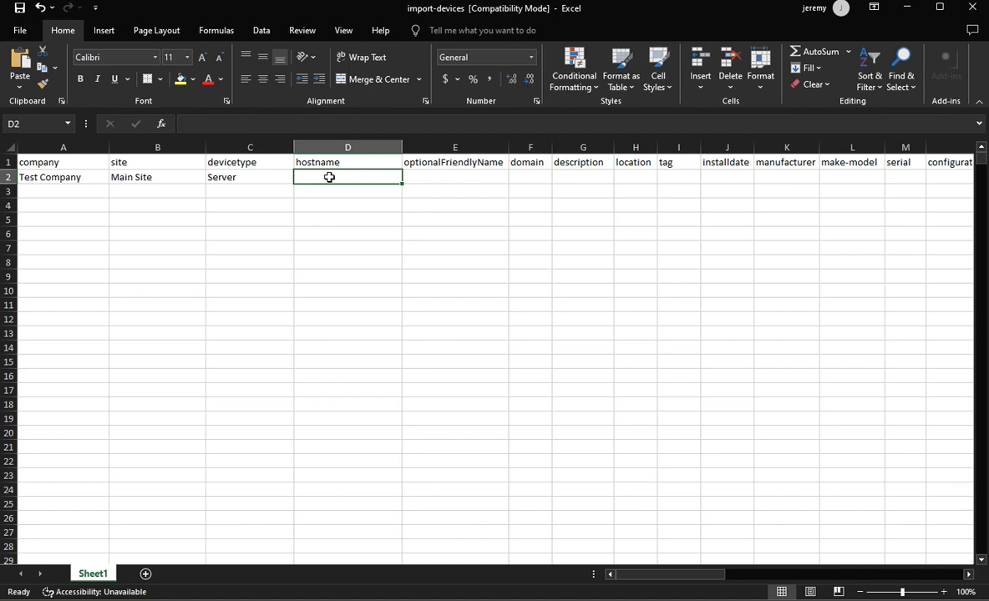
type("New SErver")
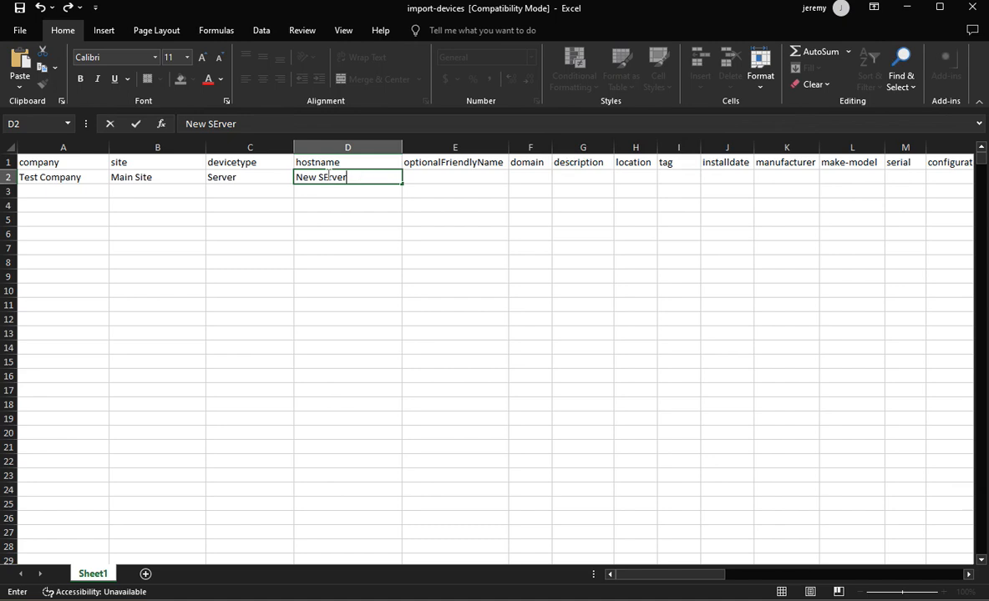
key("BackSpace")
type("e")
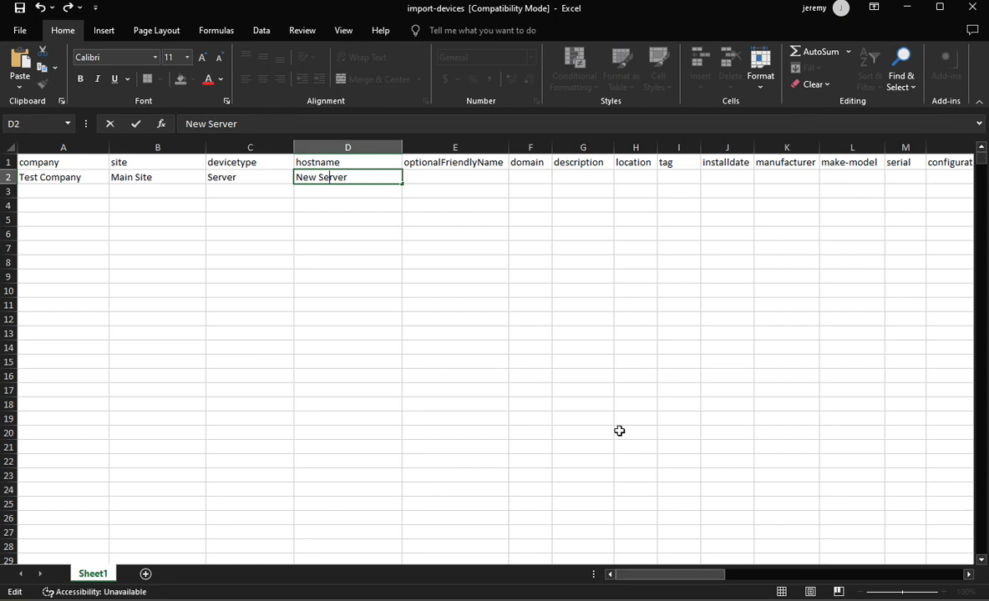
Replace the TemplateName part of the template header in cell AL1 with "Device Template", keeping the <##> separators
mouse_move(689, 573)
left_mouse_down()
mouse_move(702, 578)
mouse_move(674, 577)
left_mouse_up()
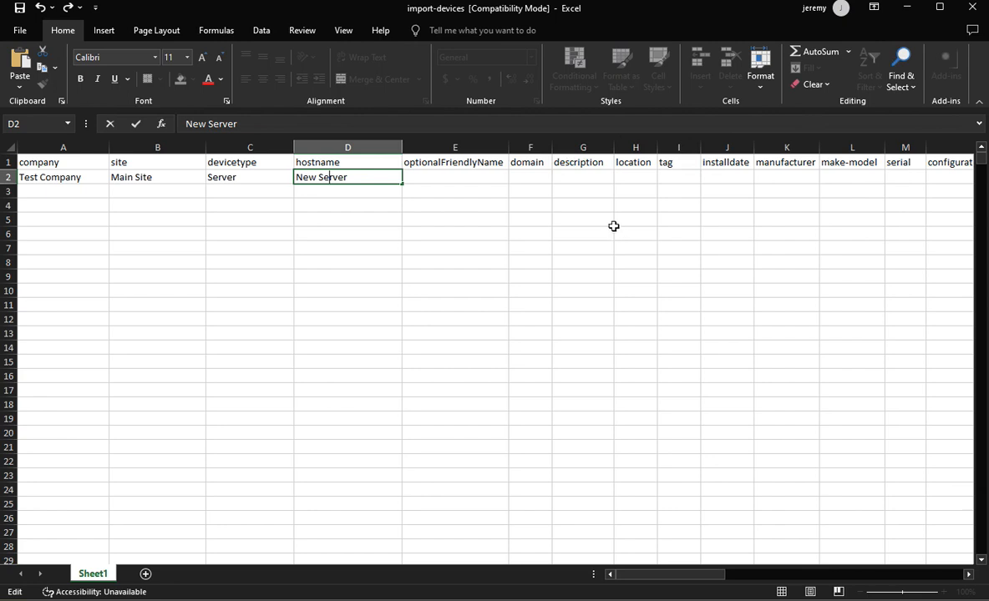
left_click_drag(704, 576, 735, 575)
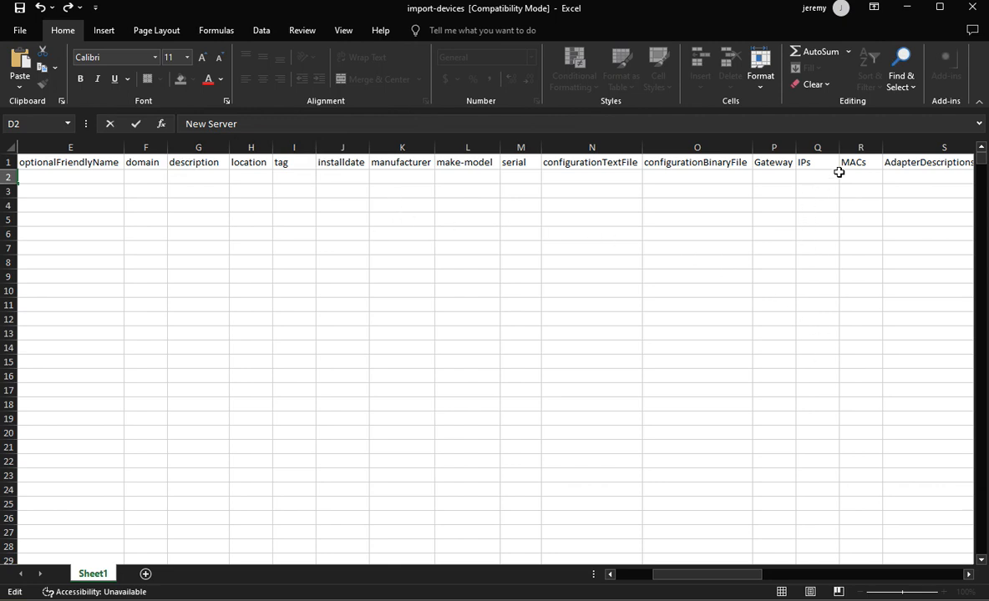
left_click_drag(740, 573, 940, 575)
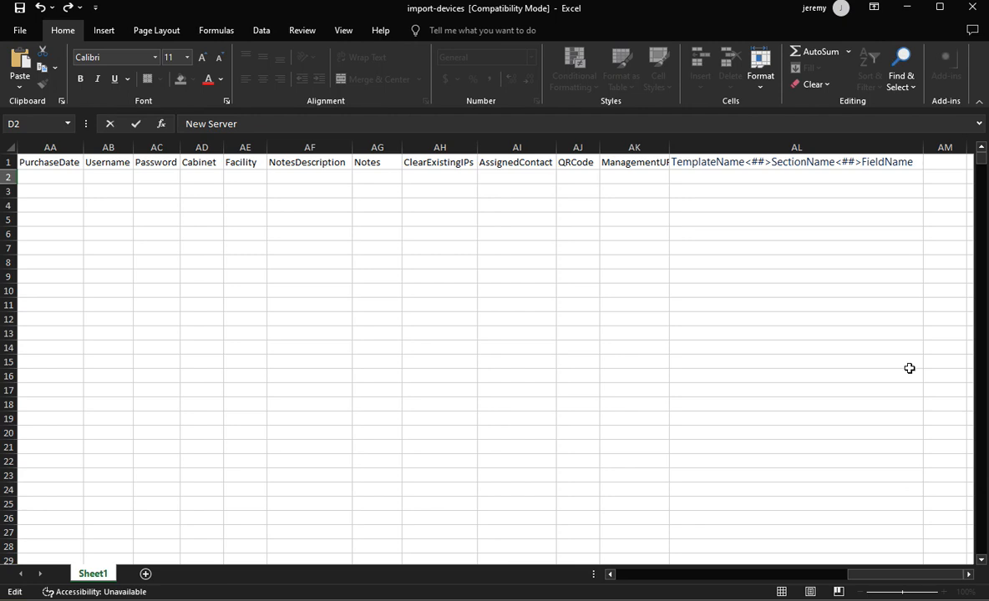
left_click_drag(845, 247, 869, 260)
left_click(711, 263)
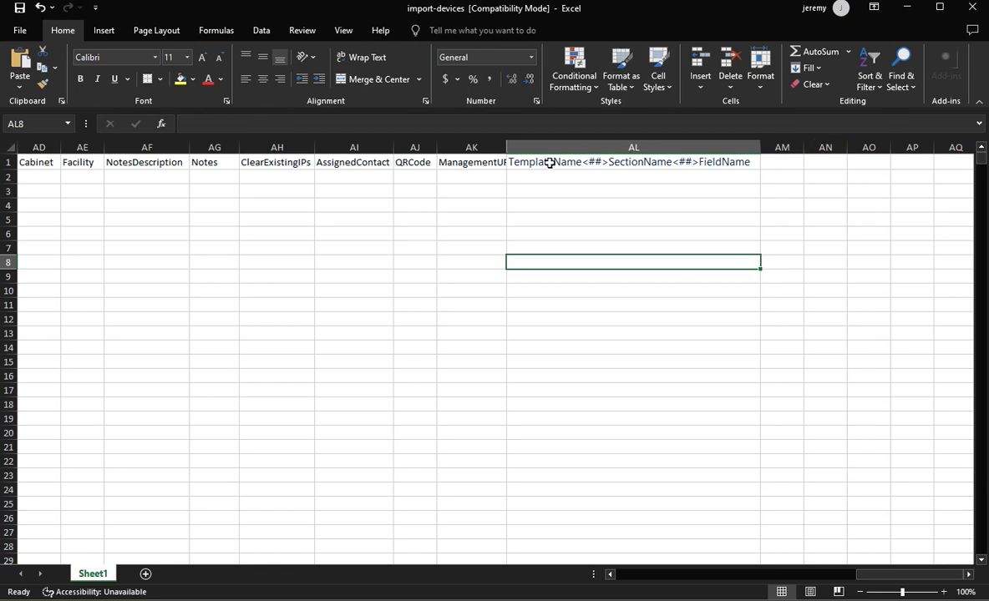
left_click(513, 161)
left_click(235, 123)
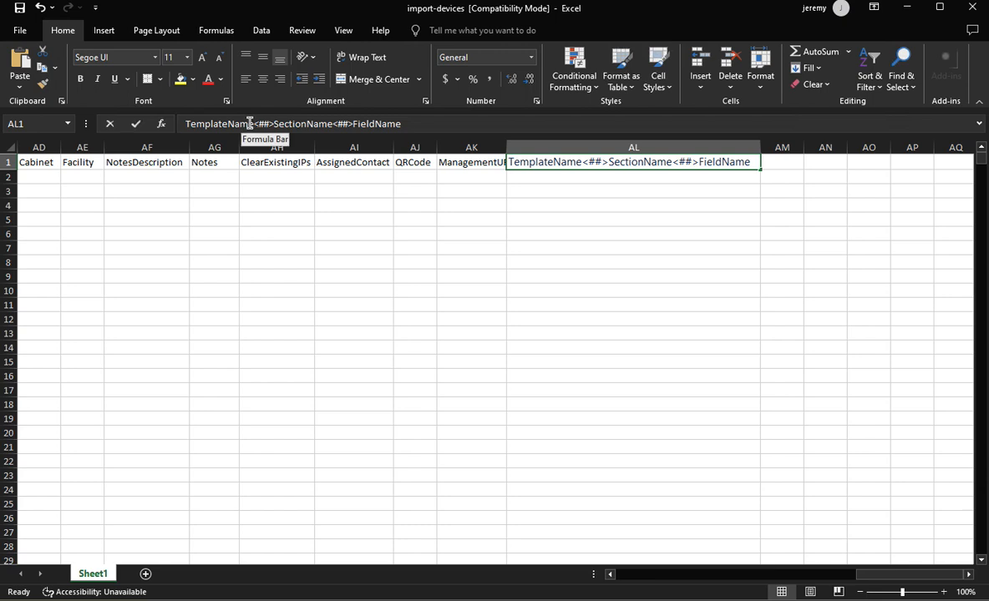
left_click(187, 123)
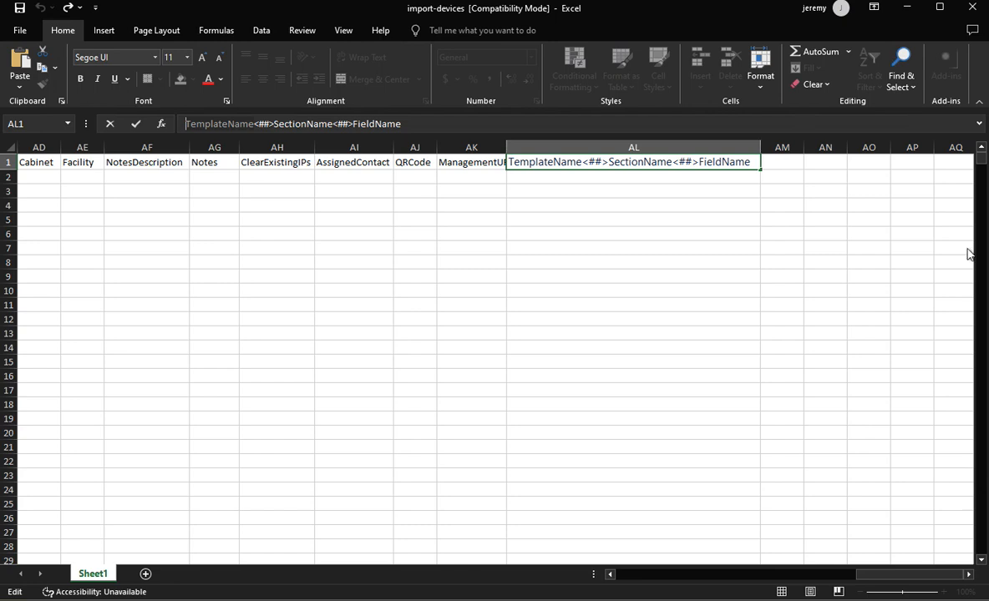
left_click(253, 124)
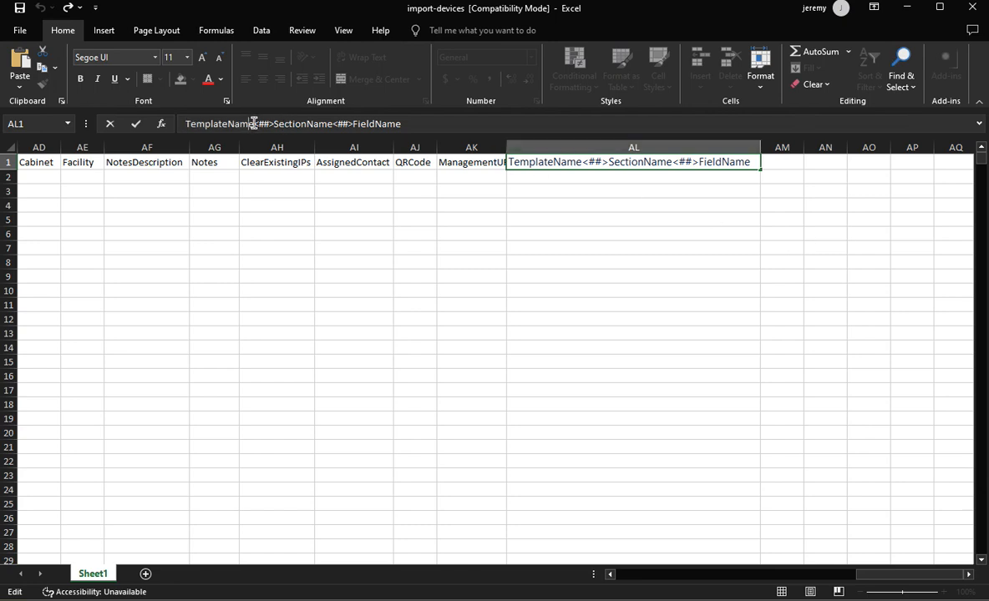
left_click_drag(224, 124, 185, 124)
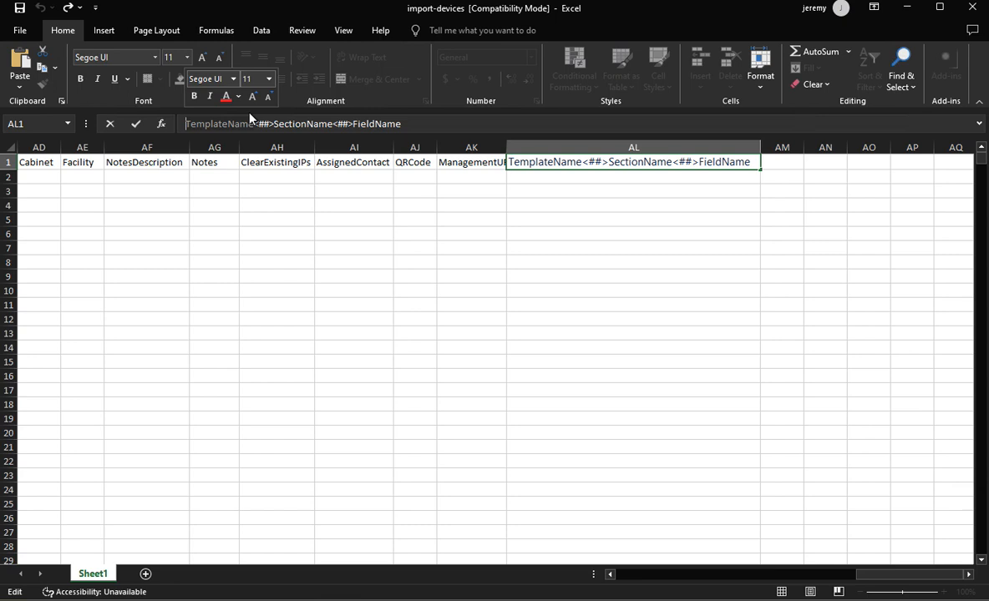
type("Device Template")
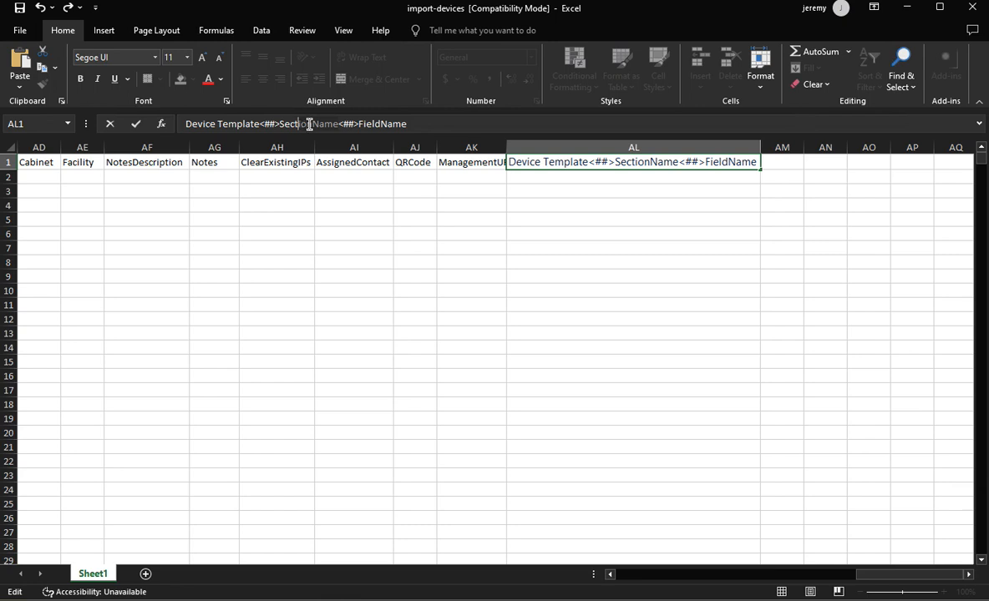
Change the section and field parts of the AL1 header to "Section 1" and "Field 1"
left_click_drag(313, 124, 339, 124)
type("1")
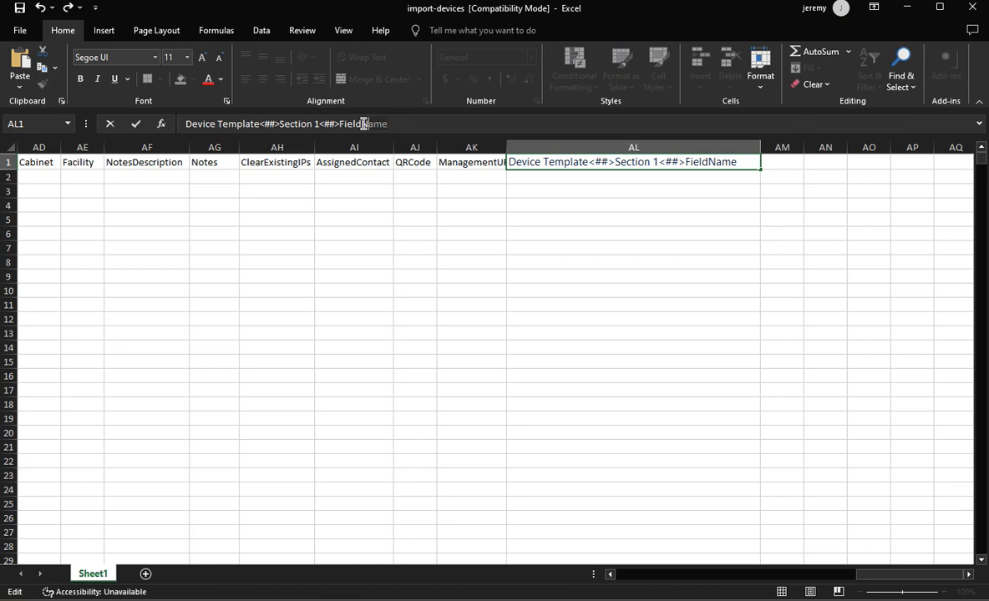
left_click_drag(380, 121, 393, 115)
key("BackSpace")
Enter "Template information" in cell AL2 under the device template header
left_click(574, 181)
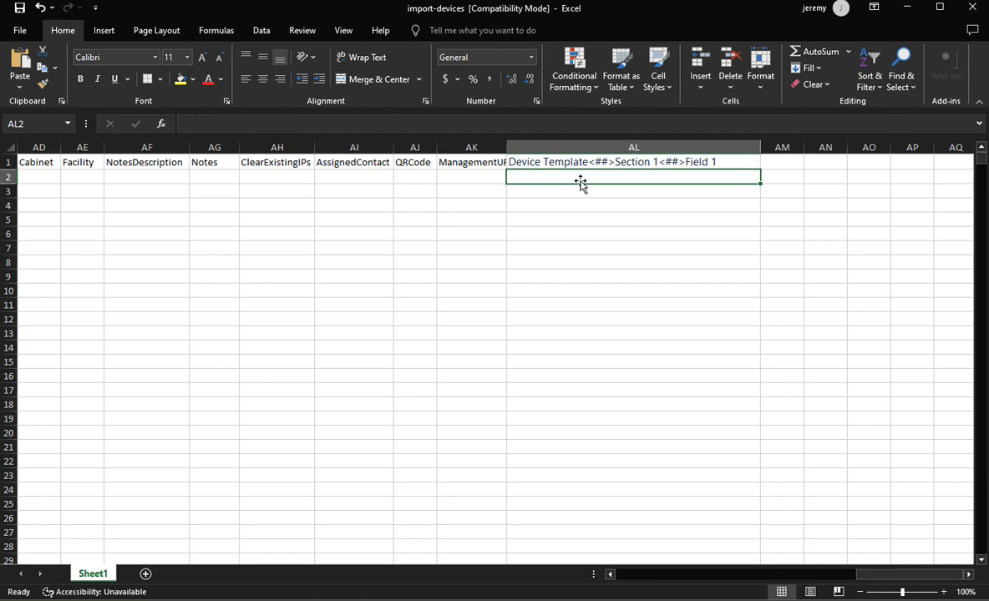
type("Tenplate")
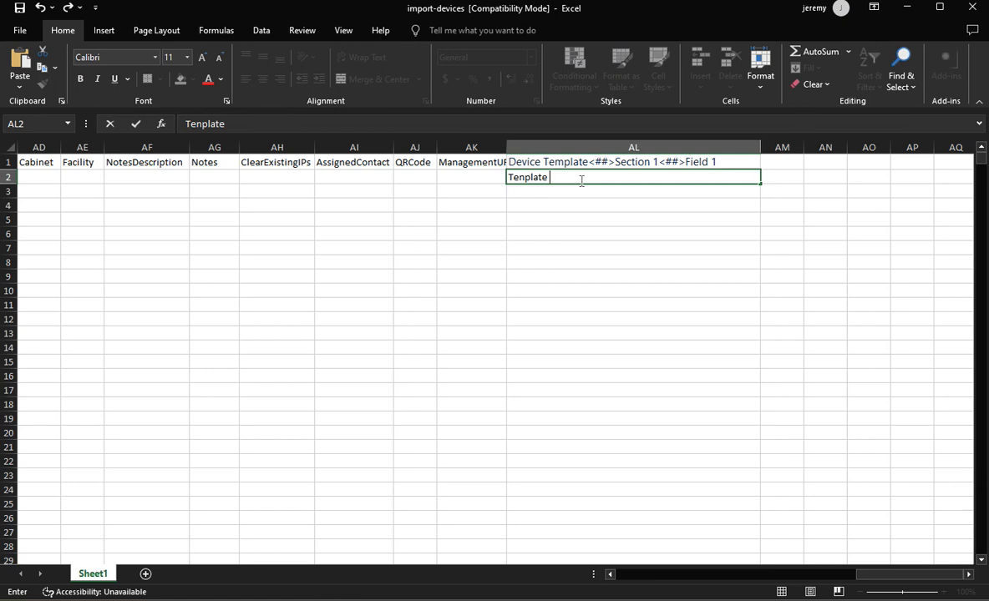
type(" information")
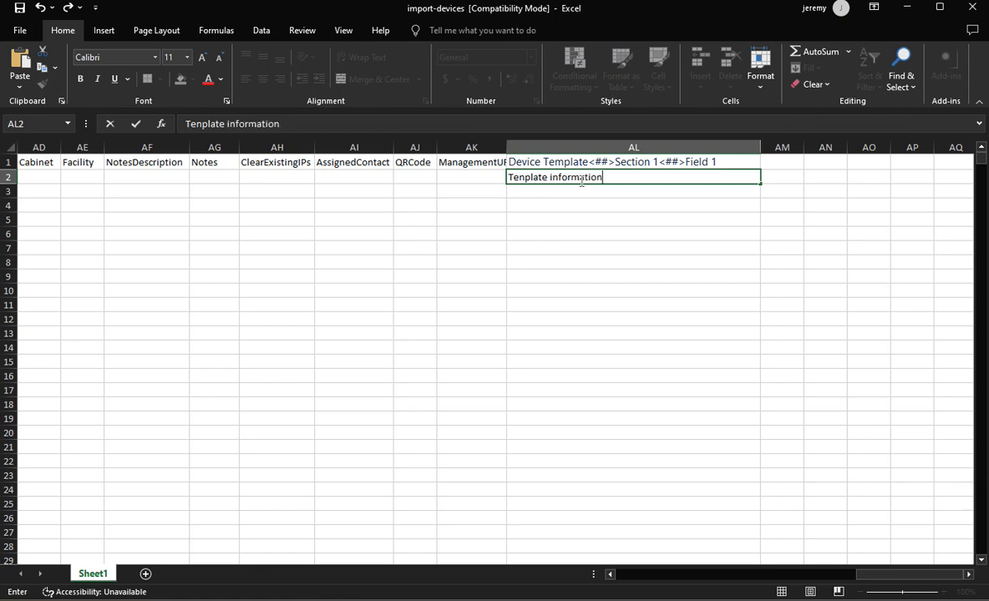
left_click(518, 178)
key("BackSpace")
type("m")
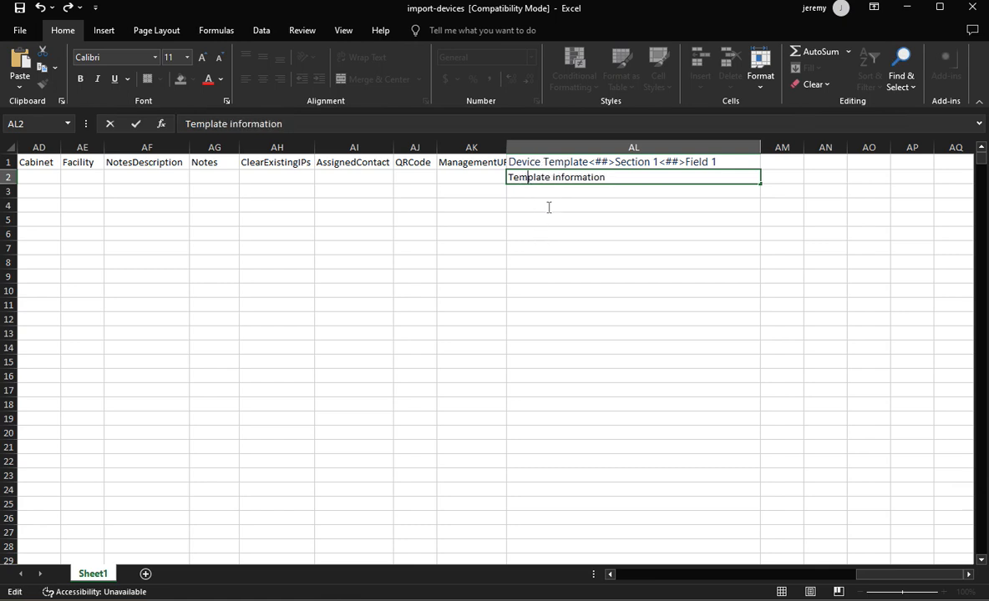
Save the import-devices workbook in its current Excel 97-2003 format, continuing past the compatibility check
left_click_drag(892, 579, 625, 575)
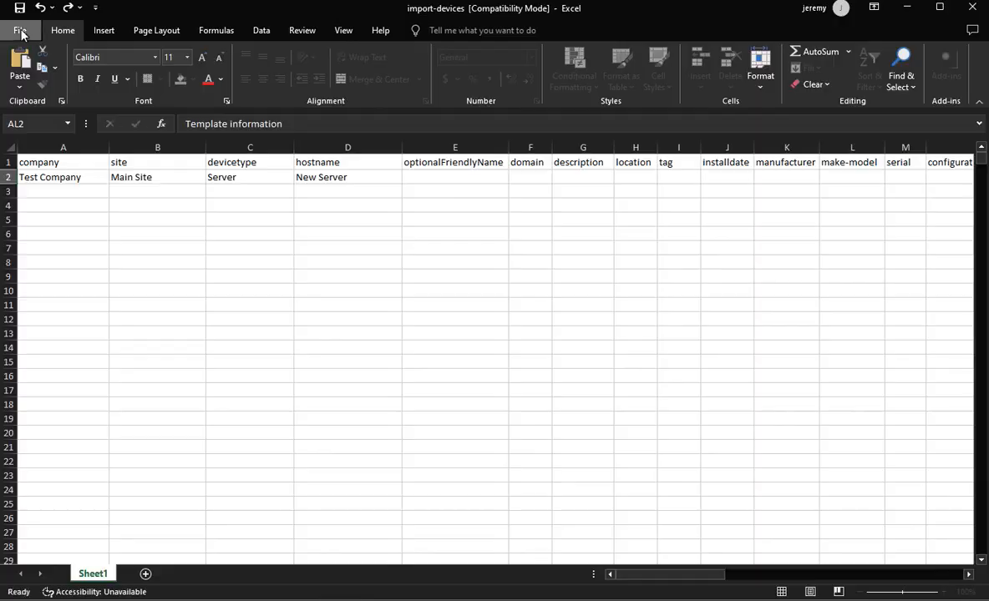
left_click(20, 30)
left_click(39, 222)
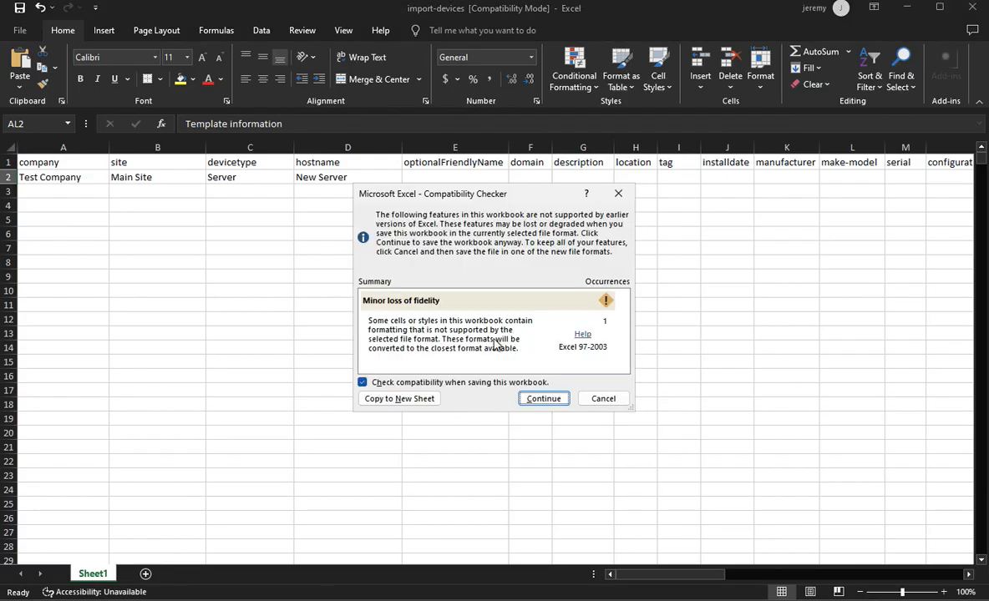
left_click(549, 400)
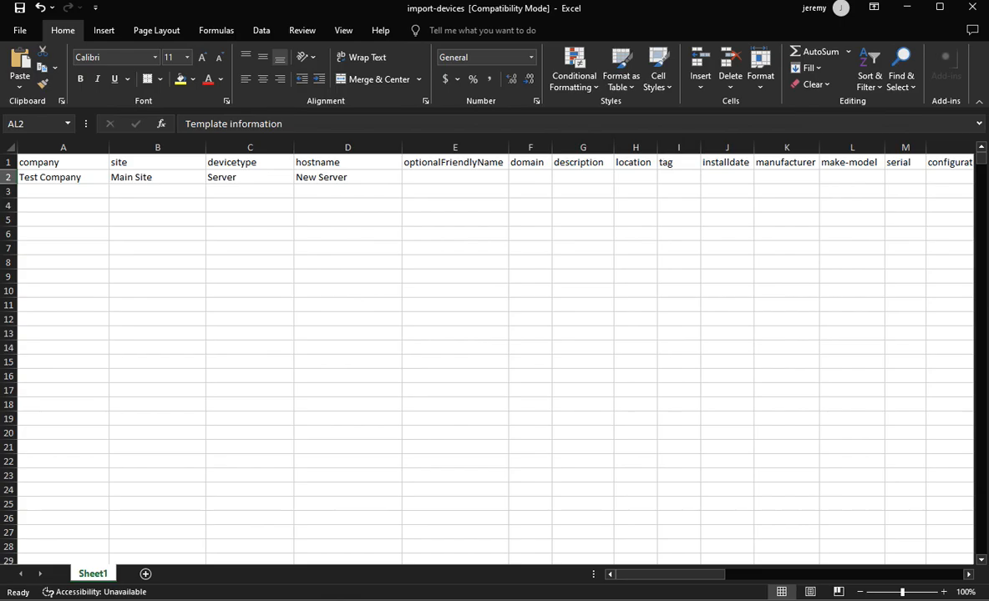
Switch to IT Portal in the browser and upload the import-devices file from the import files folder for the device import
key("alt+Tab")
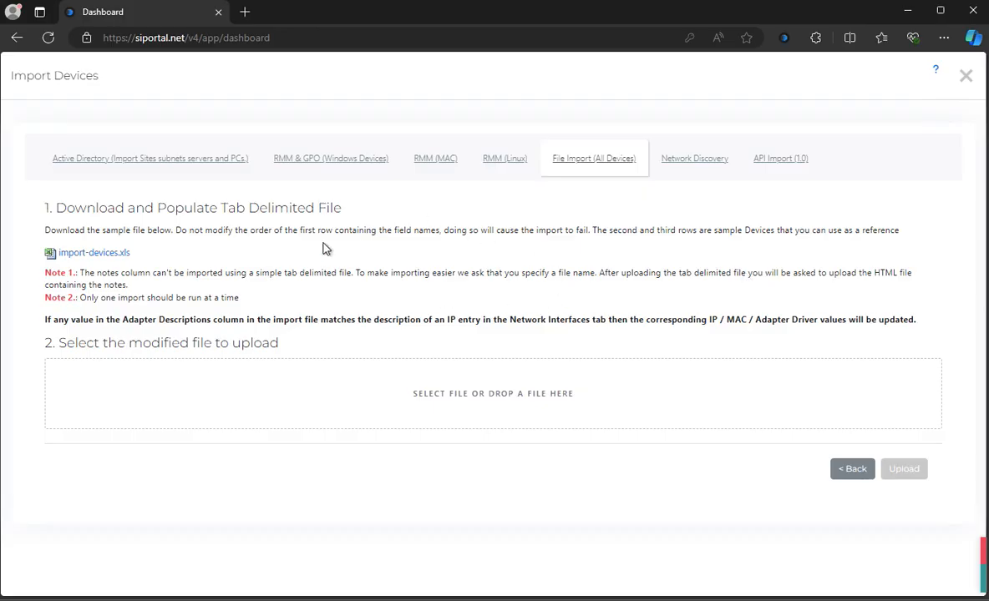
left_click(472, 399)
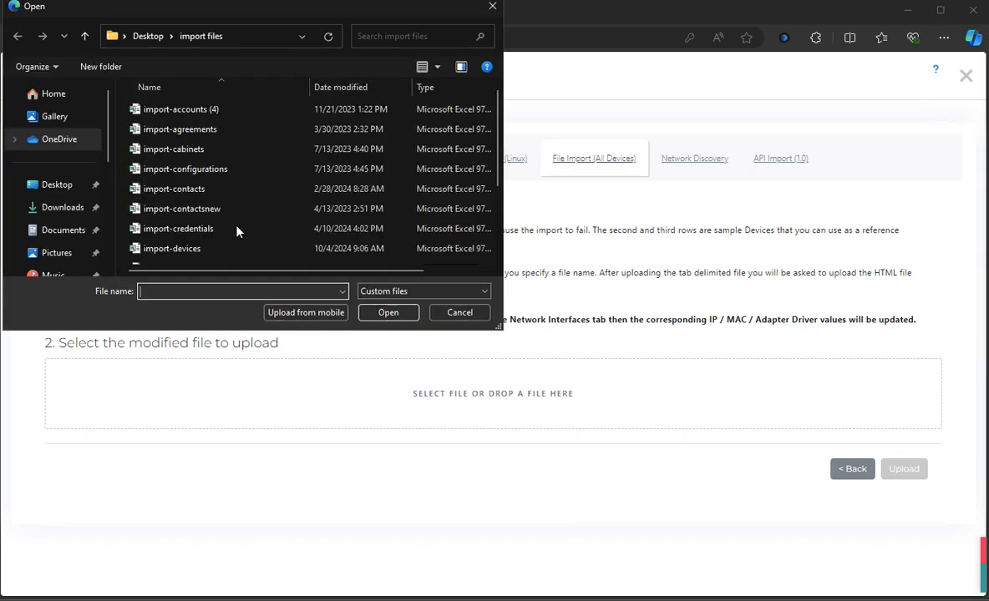
double_click(171, 248)
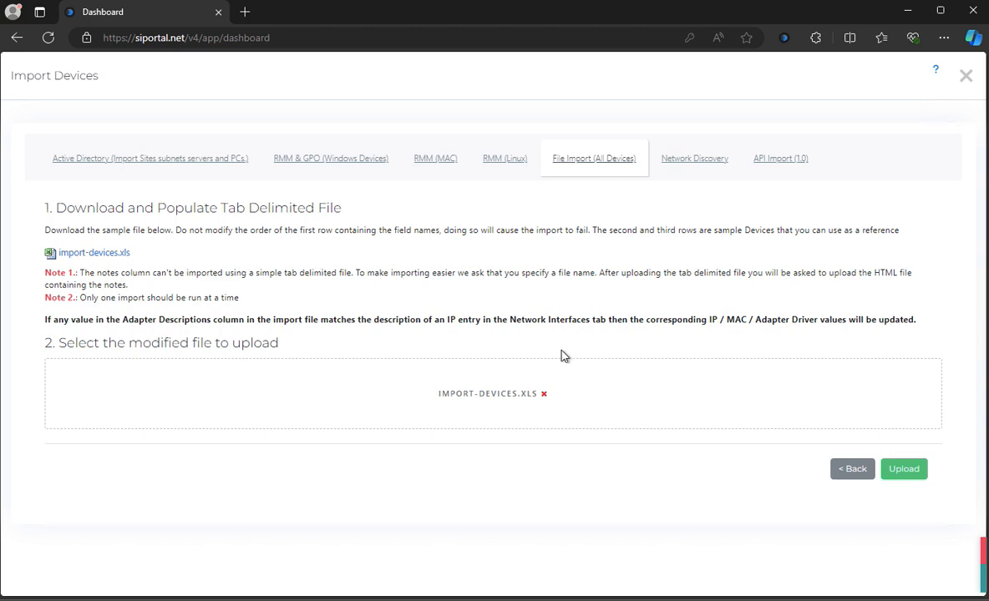
left_click(907, 470)
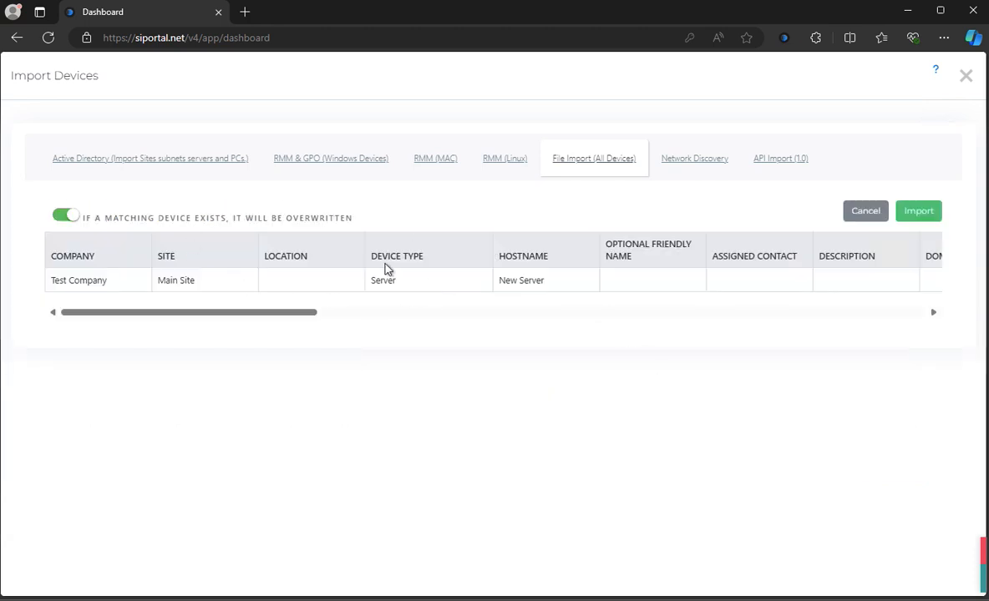
Review the previewed New Server record, import it, and close the import dialog
left_click_drag(274, 314, 203, 312)
left_click(922, 213)
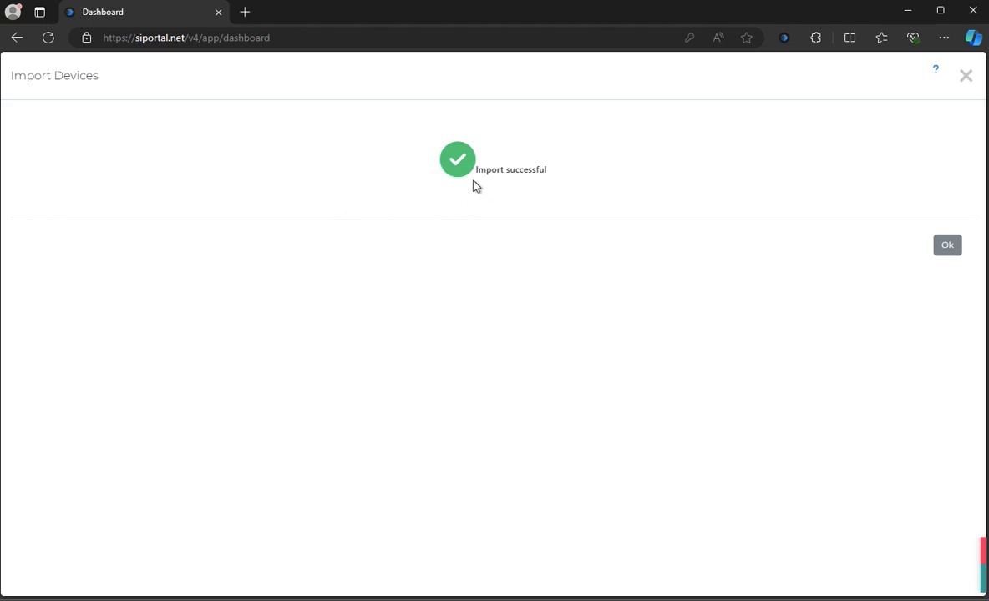
left_click(947, 247)
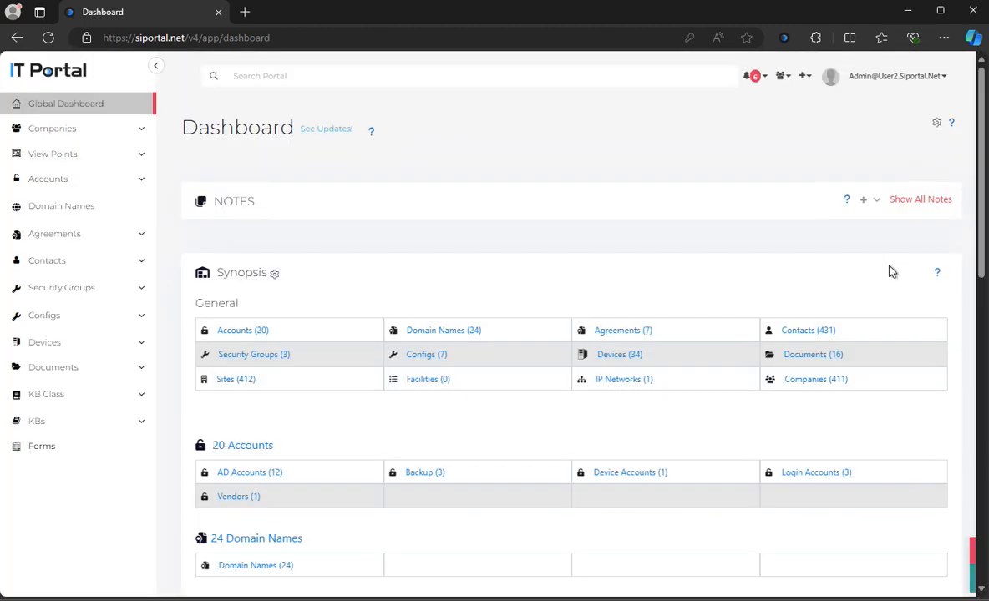
Search the companies for "test" and open Test Company
left_click(71, 127)
left_click(67, 154)
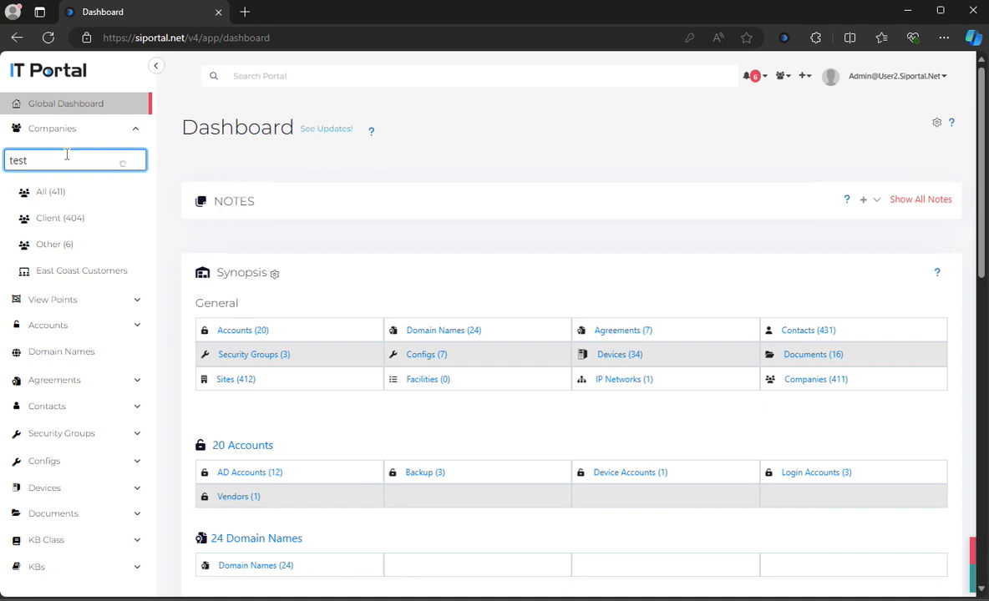
type("test")
left_click(82, 216)
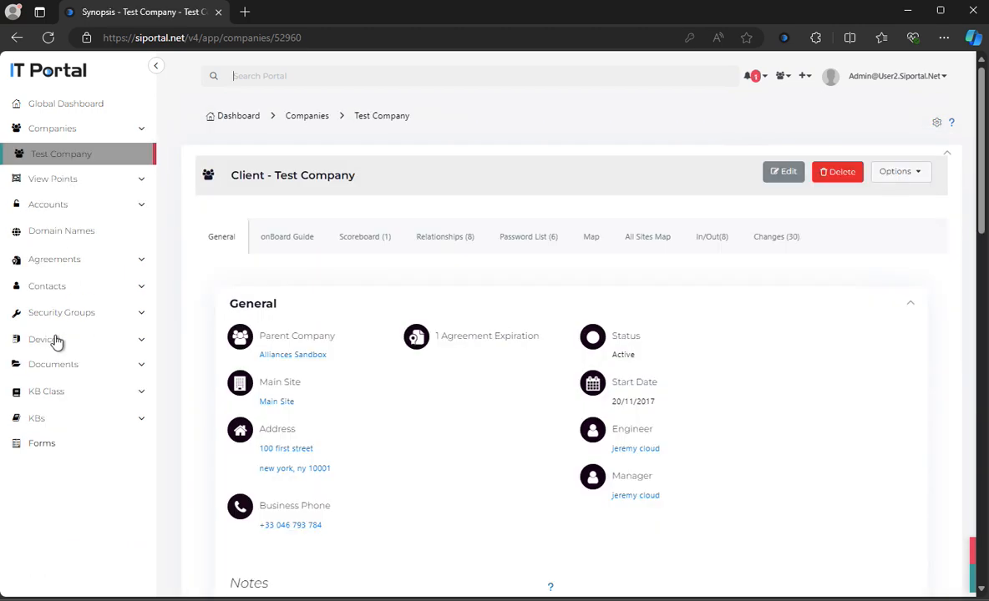
left_click(48, 341)
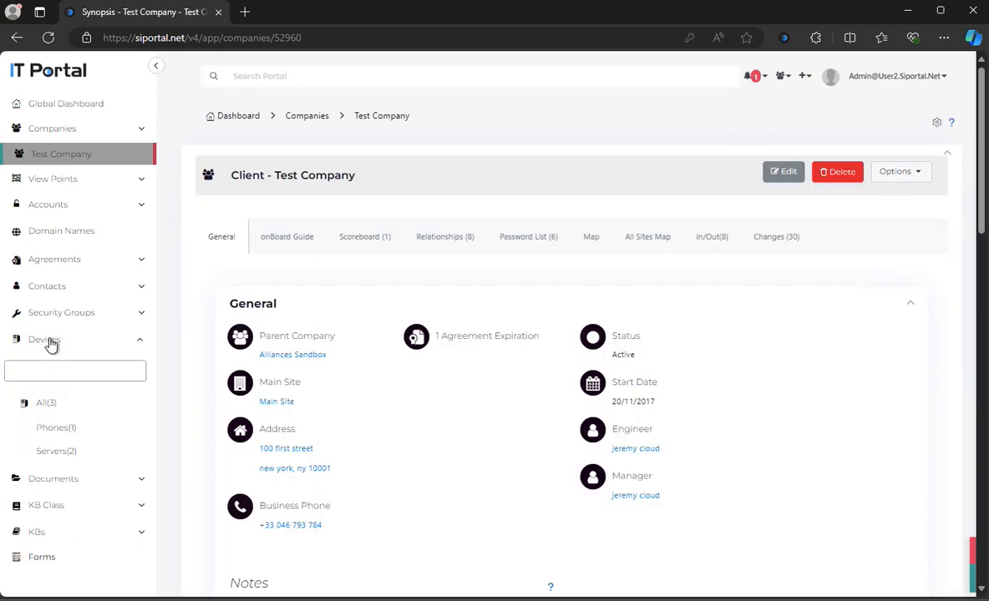
left_click(56, 453)
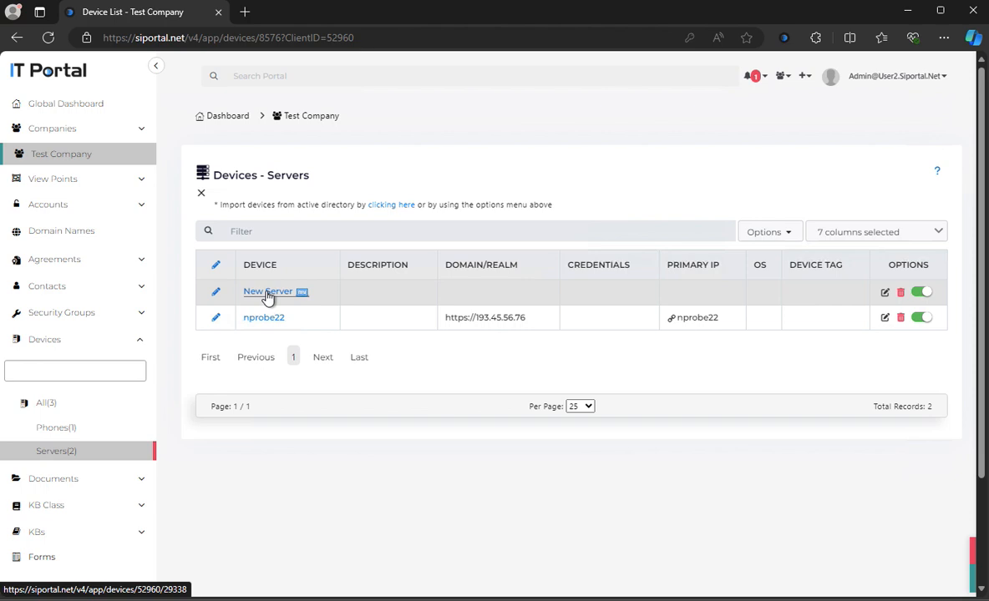
left_click(269, 293)
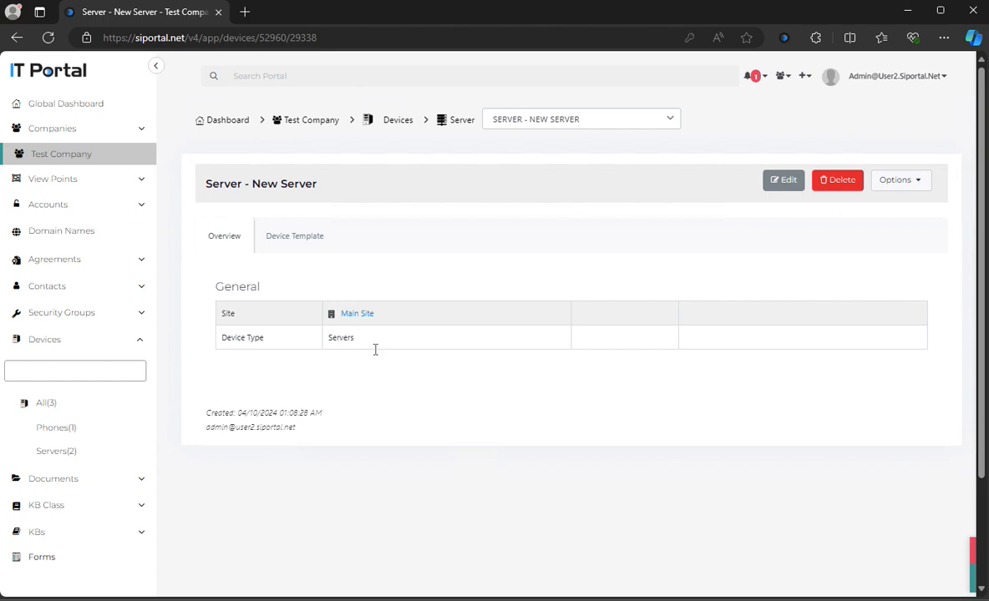
left_click(286, 243)
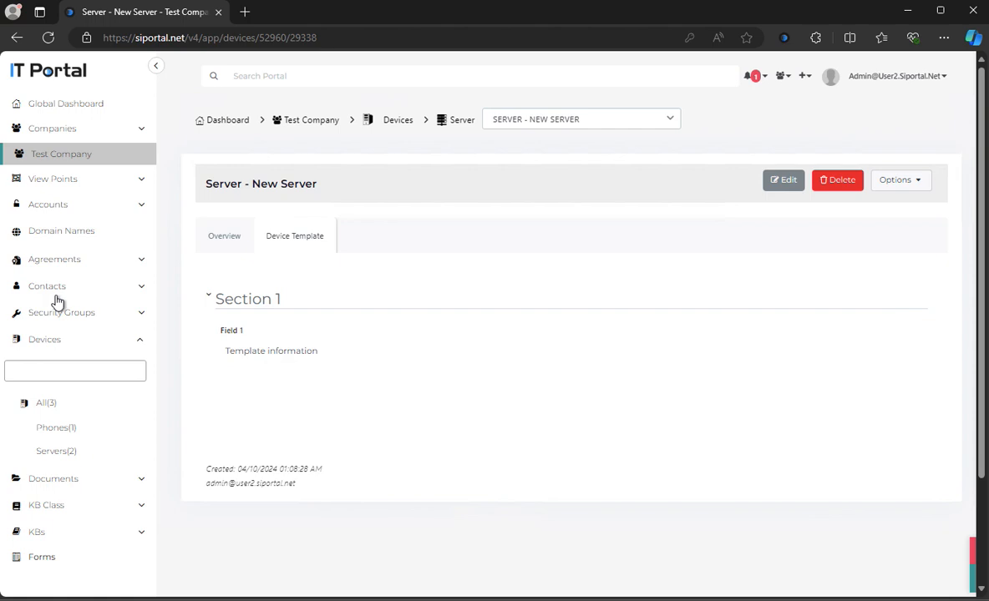
Collapse the device list, browse the object types that can be added to the portal, and show the options for Devices
left_click(52, 338)
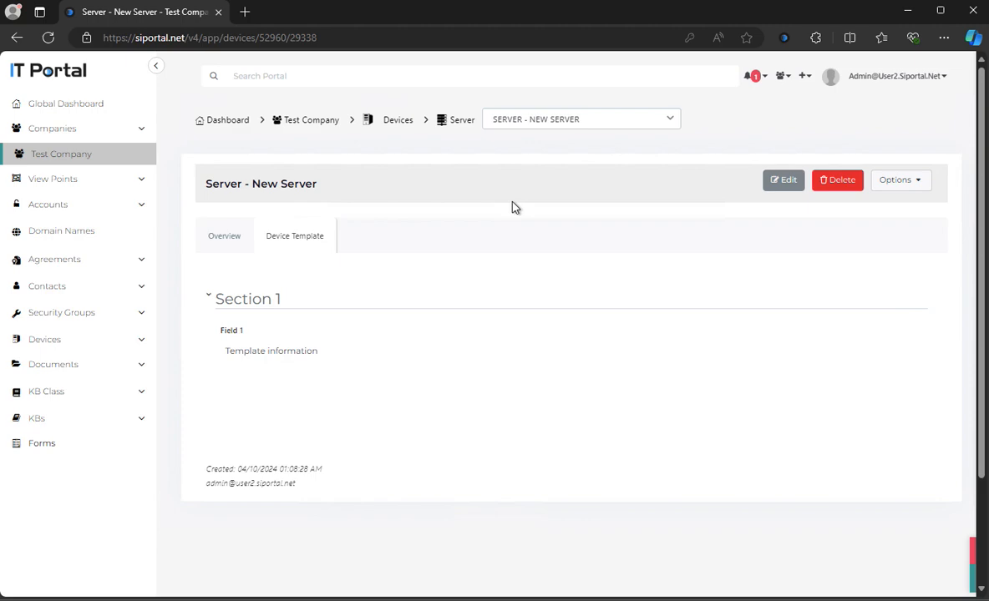
left_click(805, 75)
left_click(756, 154)
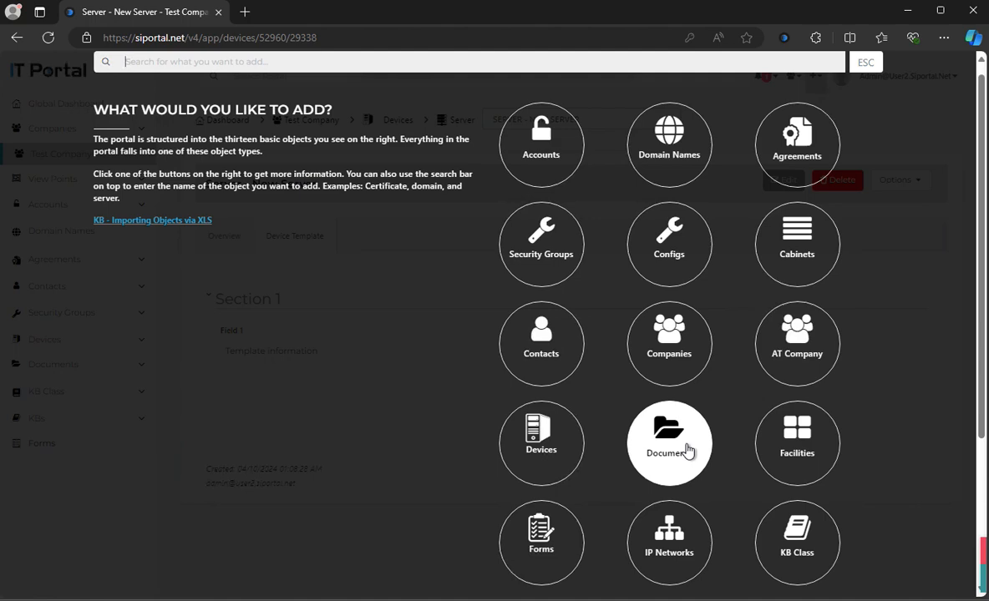
scroll(684, 450, "down", 3)
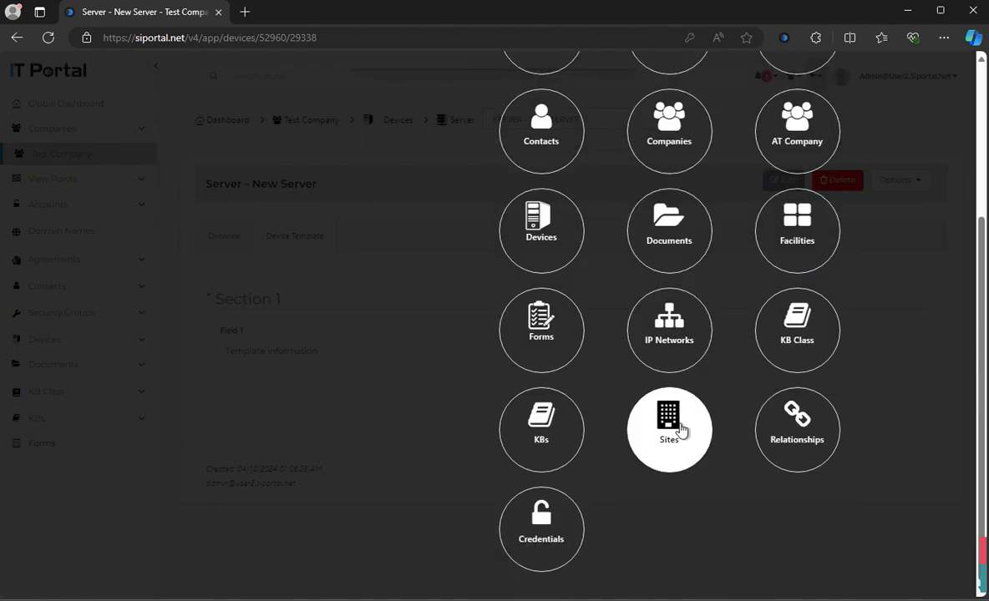
scroll(680, 435, "up", 3)
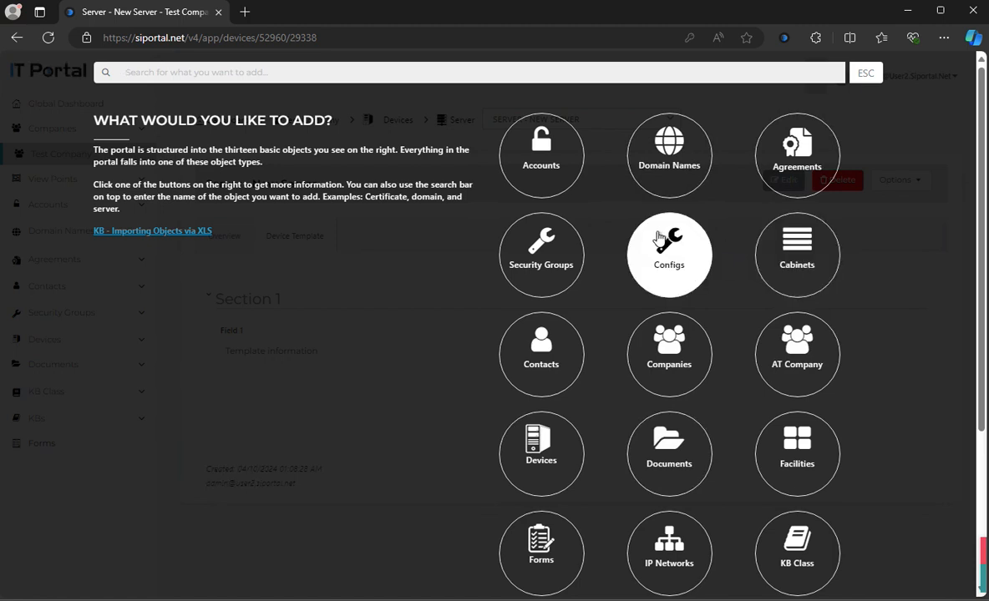
left_click(544, 456)
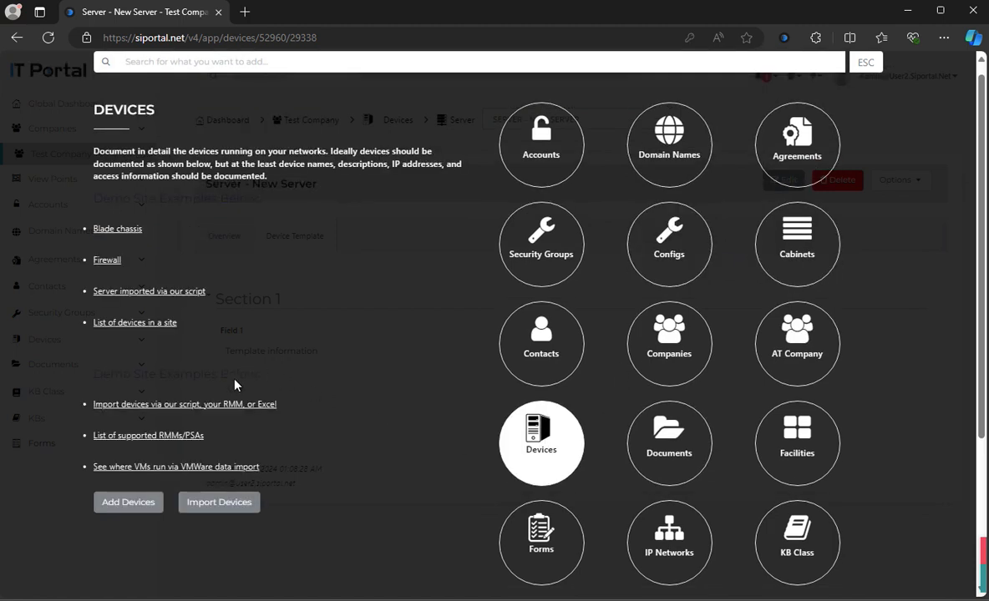